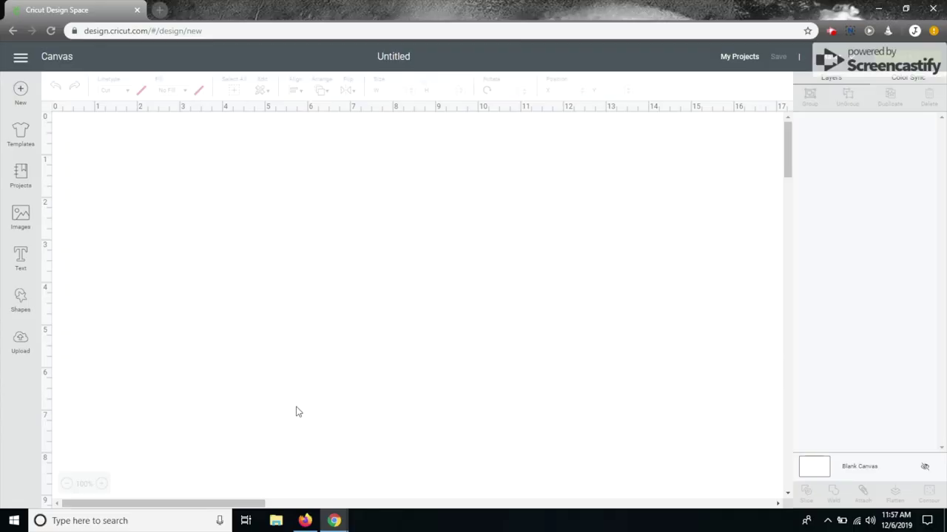
- Open the saved Christmas Countdown project from My Projects on the canvas and select the whole design
click(742, 58)
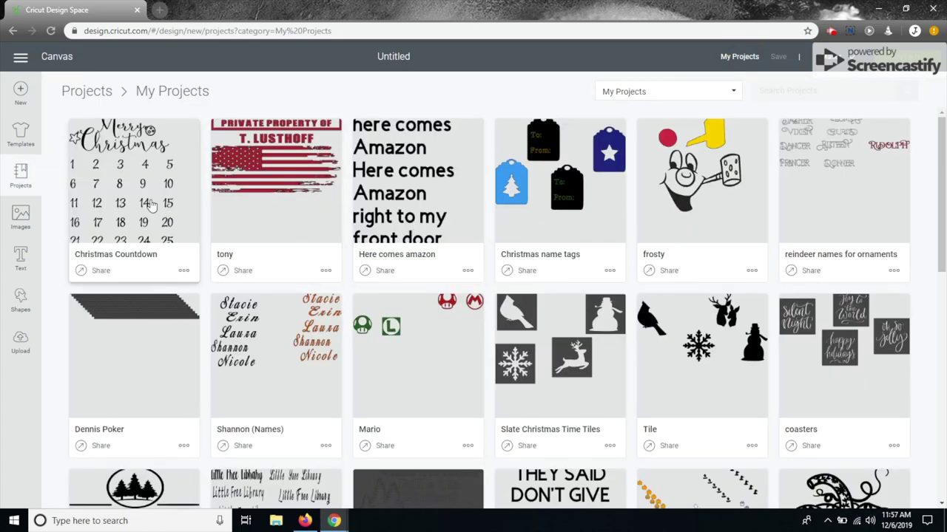
click(151, 206)
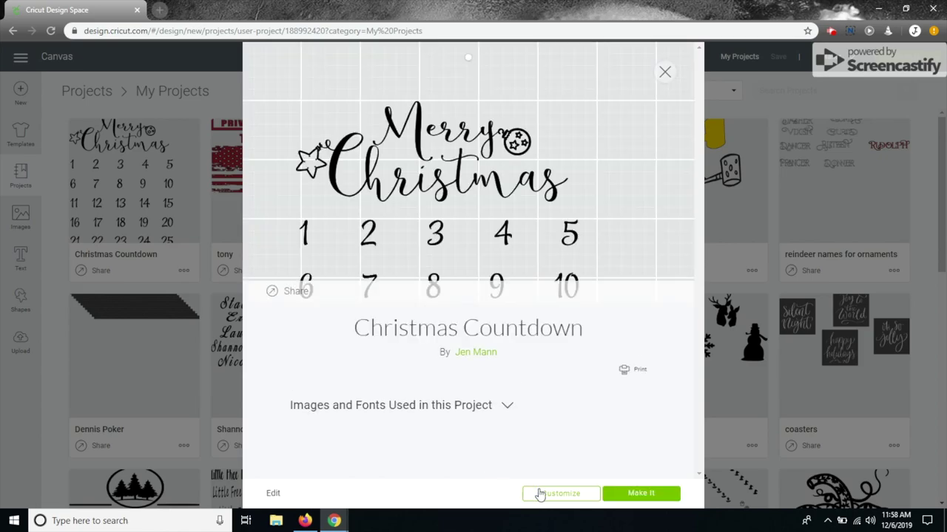
click(555, 492)
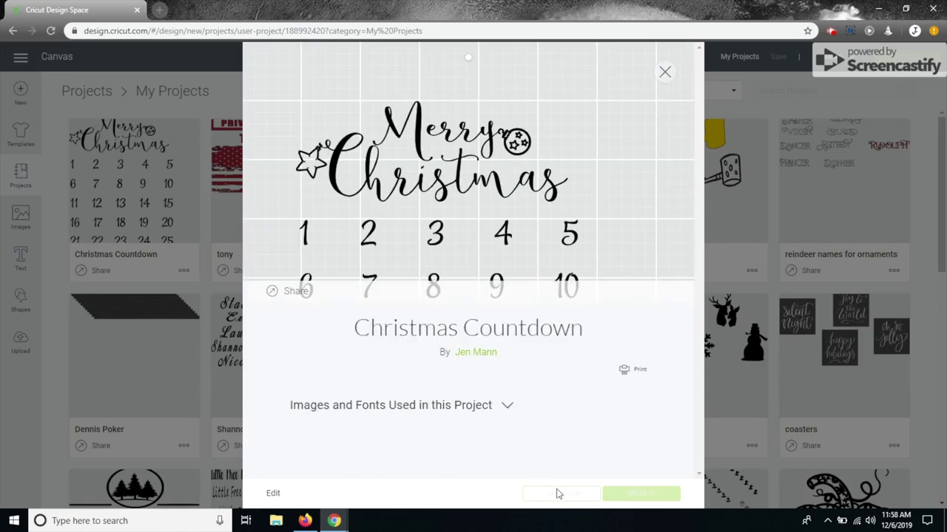
click(233, 92)
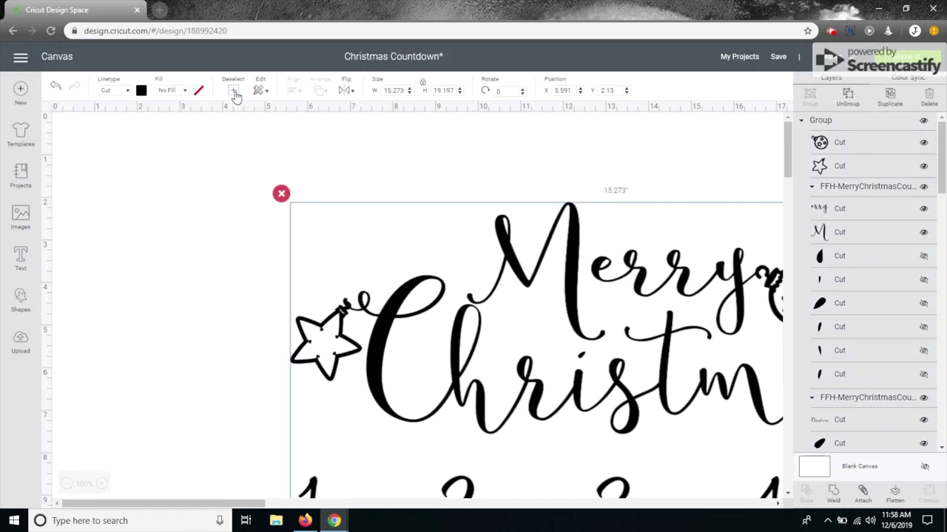
- Unlock proportions and resize the design to 8.5 in wide by 22 in tall
click(422, 84)
drag(406, 90, 358, 92)
text(8.5)
key(Tab)
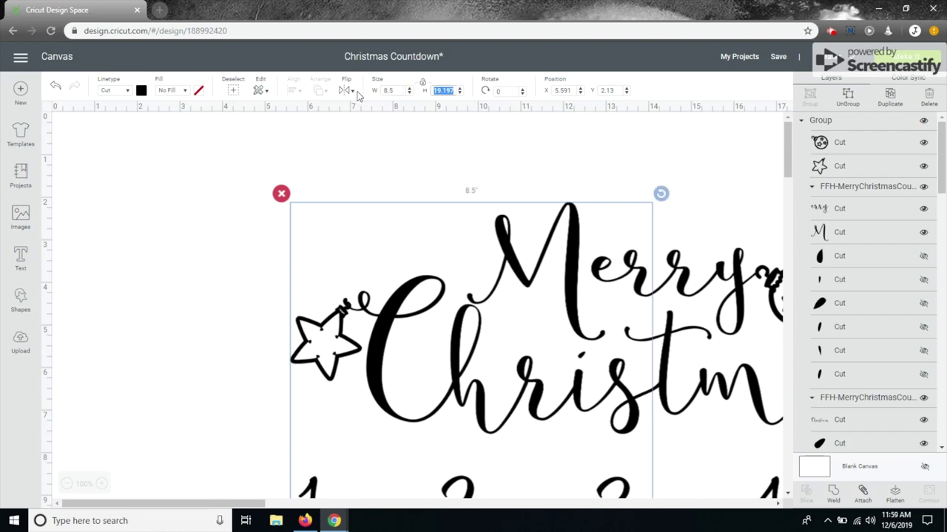
text(22)
key(Return)
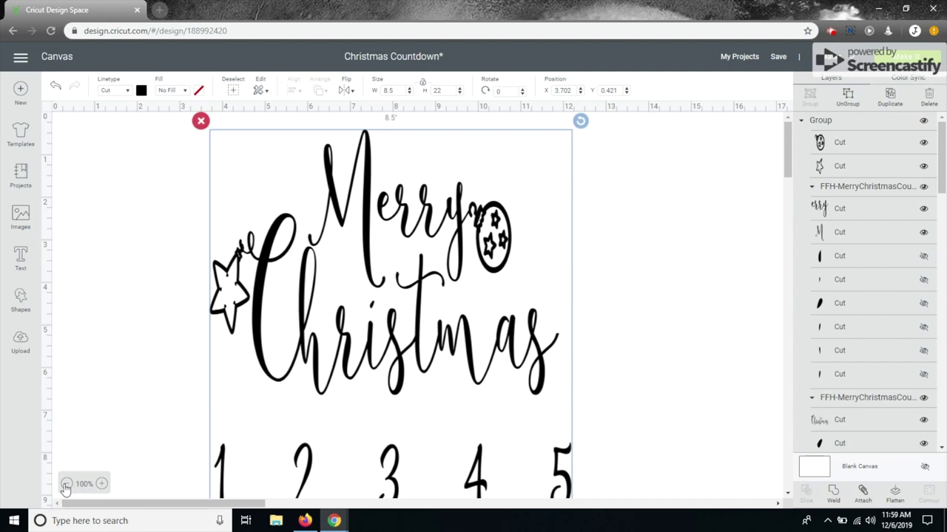
- Zoom out and move the design toward the middle of the canvas, at X 11.813, Y 0.949
click(66, 484)
click(66, 484)
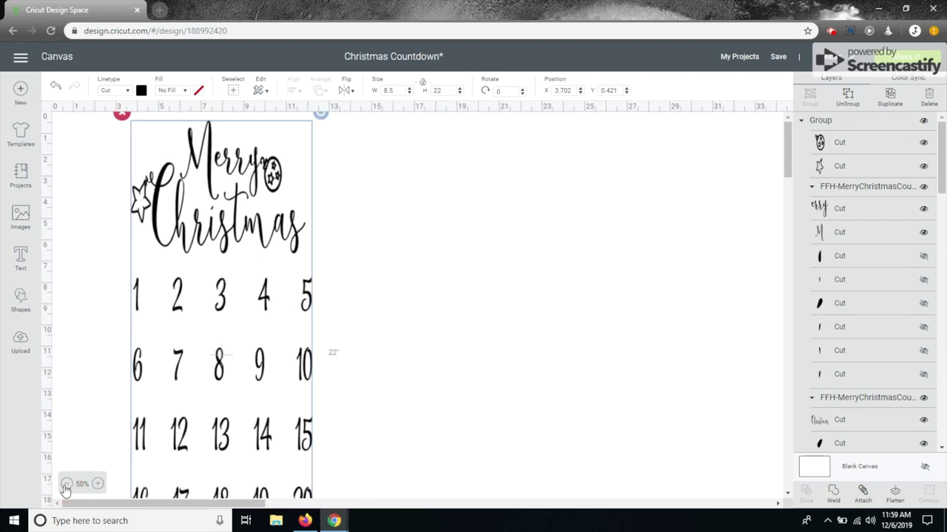
drag(253, 284, 493, 317)
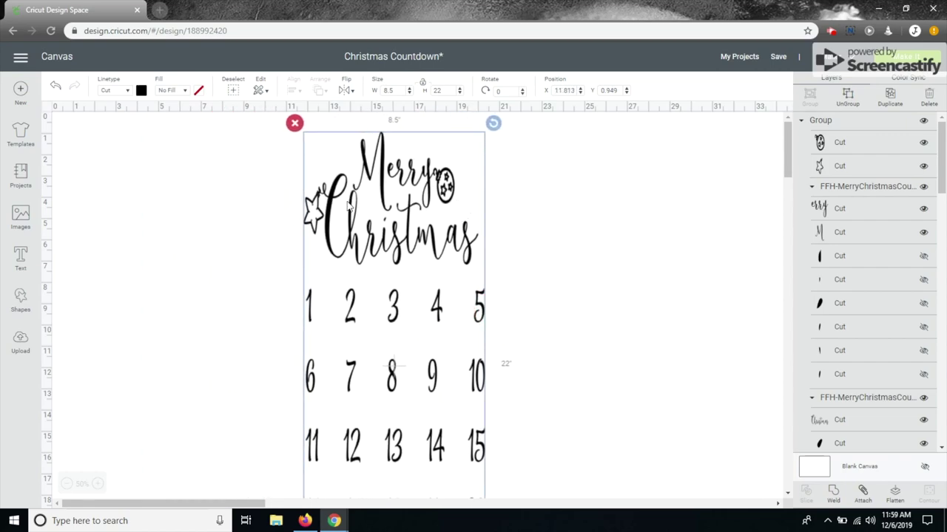
click(259, 230)
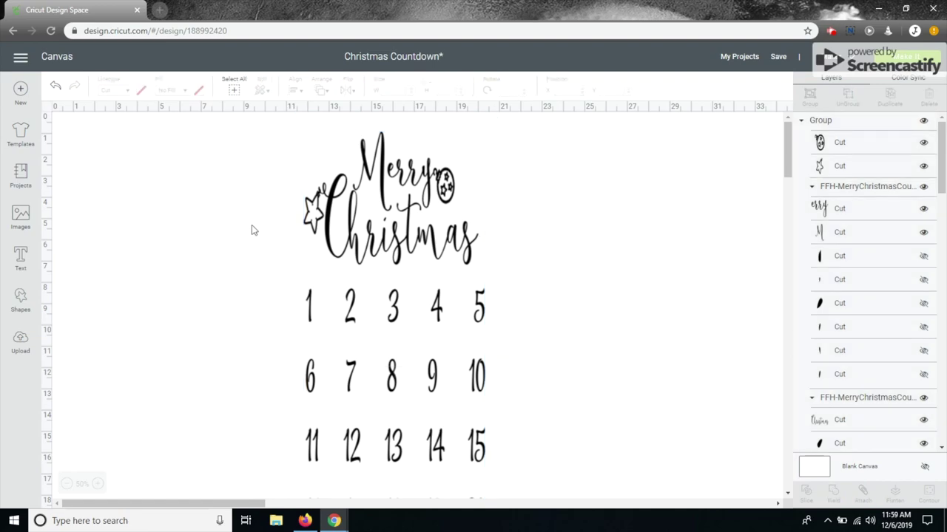
- Ungroup the design, then colour Merry dark red and Christmas dark green
click(411, 181)
click(856, 98)
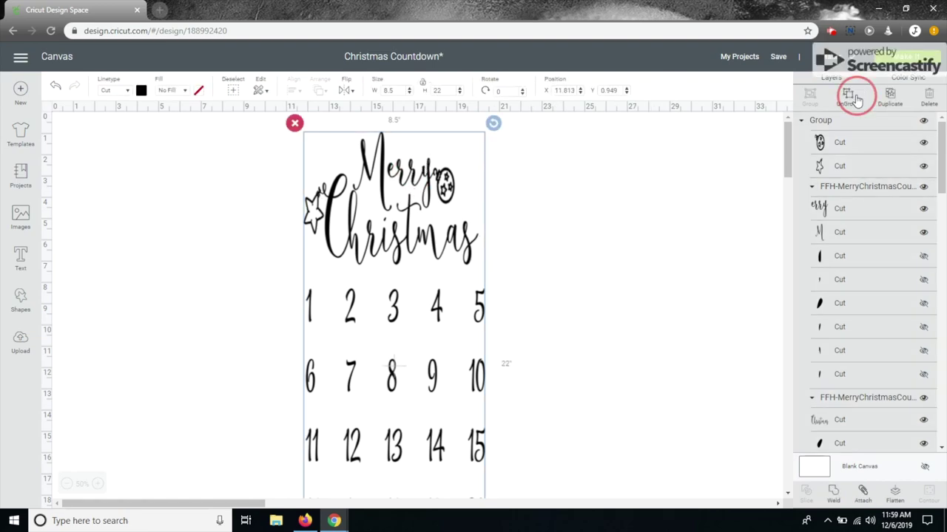
click(582, 240)
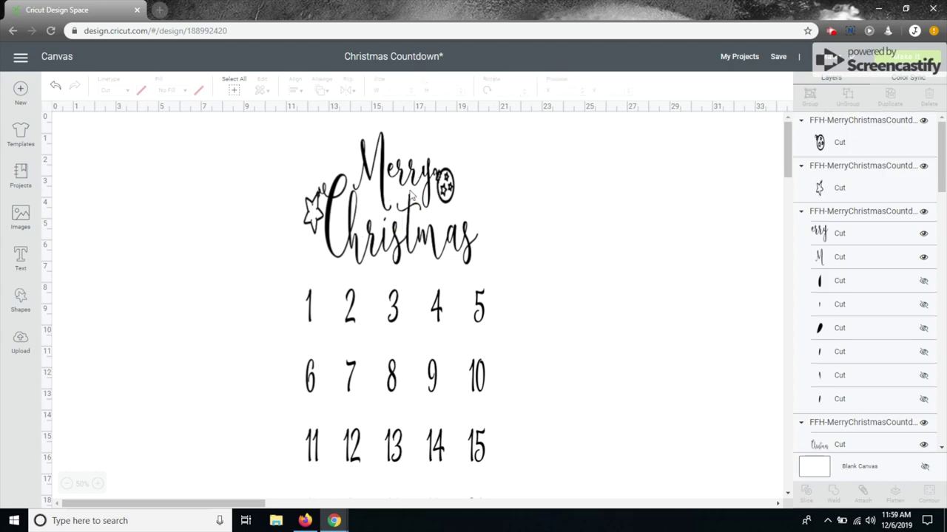
click(411, 194)
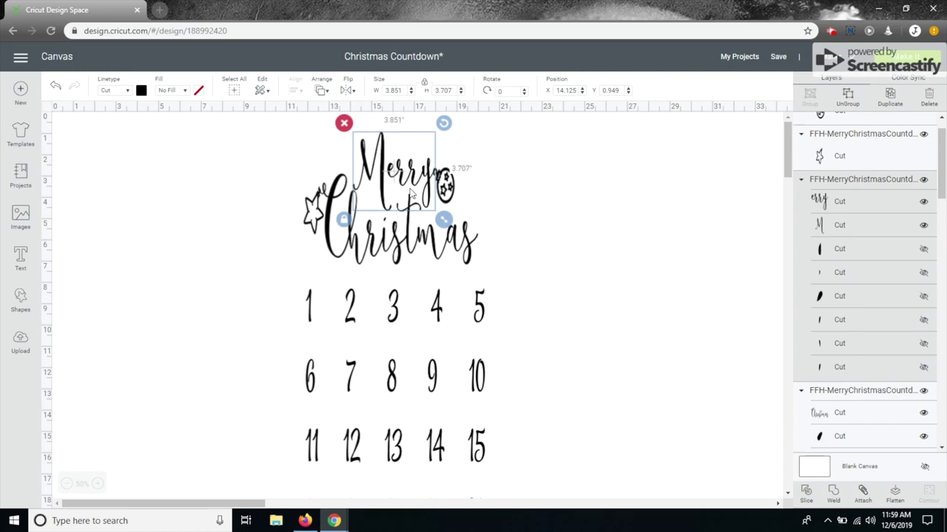
click(143, 92)
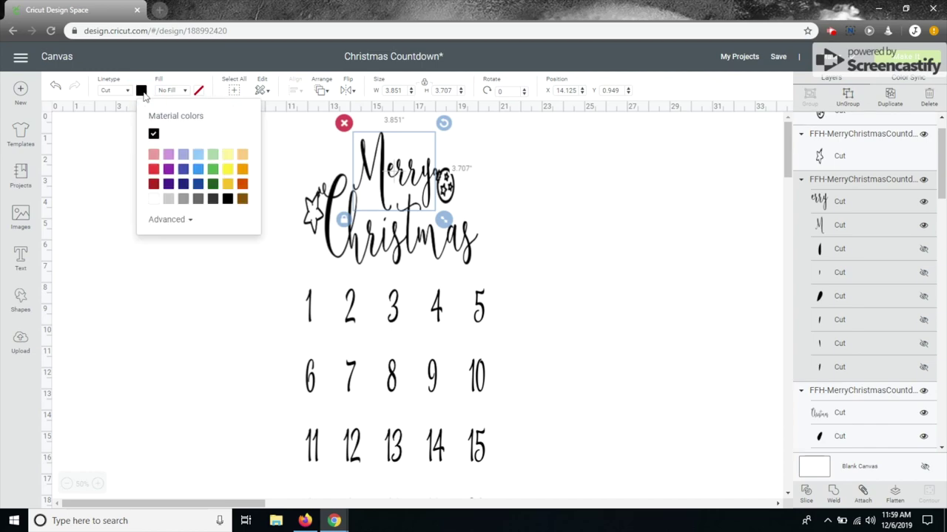
click(154, 186)
click(431, 247)
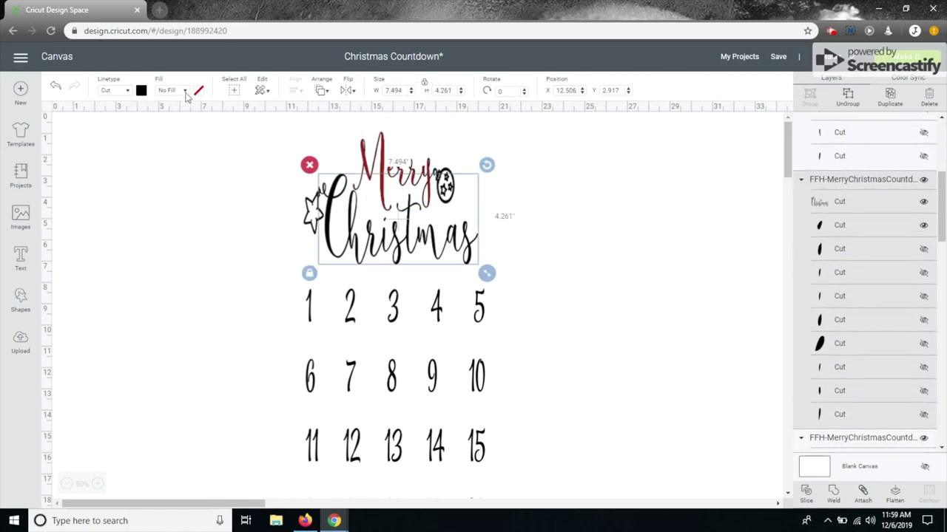
click(141, 91)
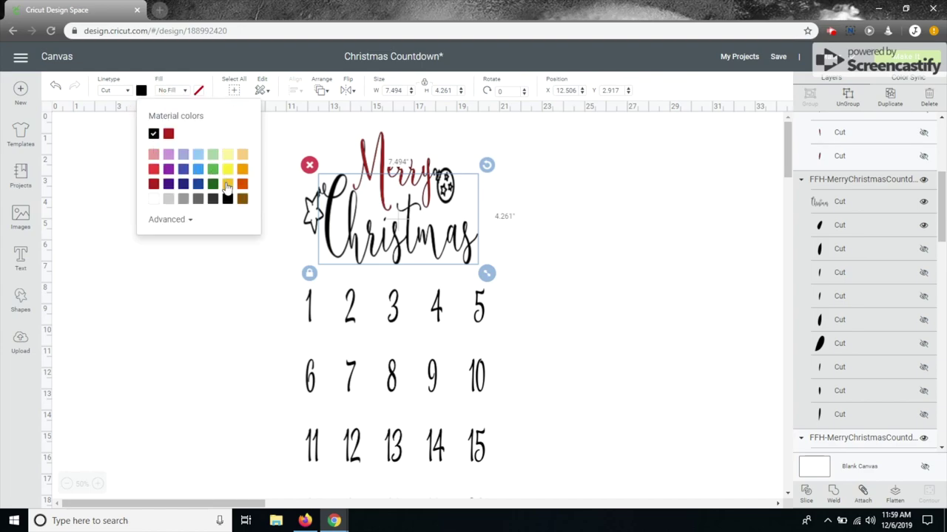
click(212, 185)
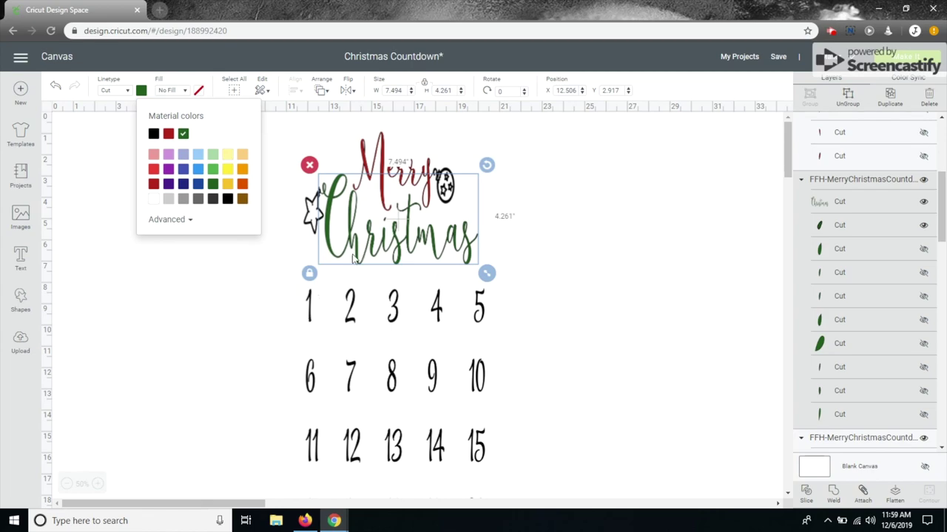
- Colour the star beside Christmas and the ornament beside Merry yellow
click(311, 253)
click(313, 212)
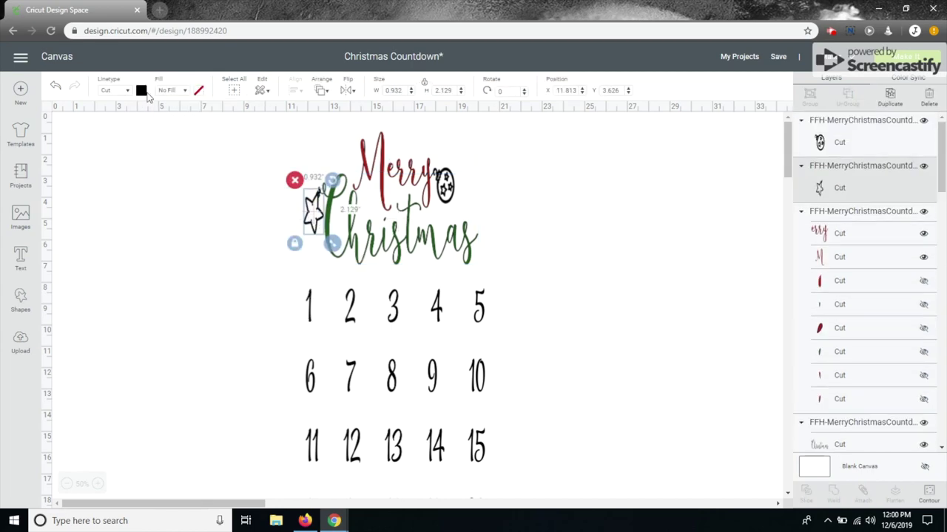
click(141, 91)
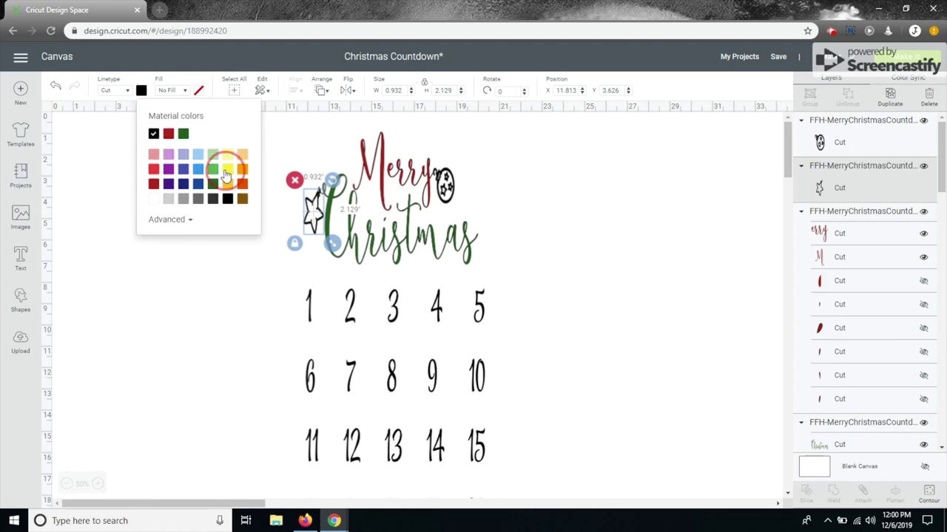
click(226, 171)
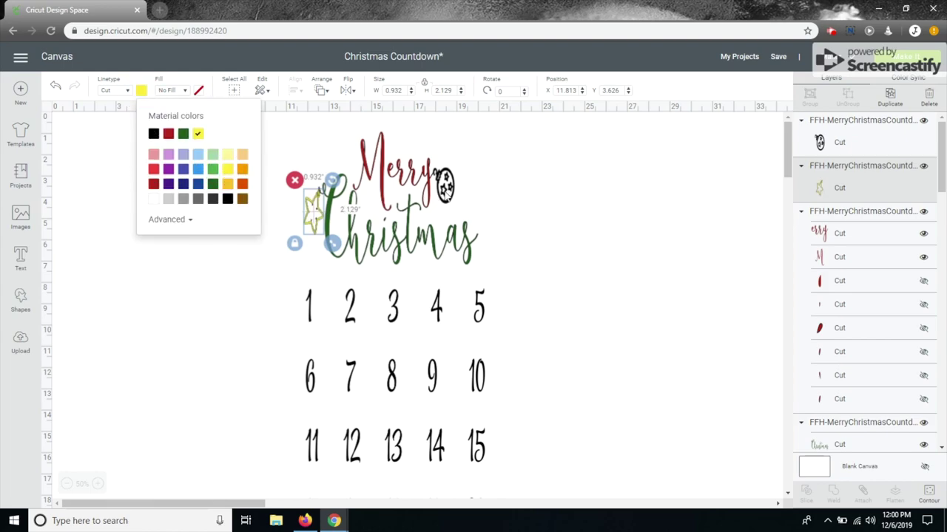
click(444, 185)
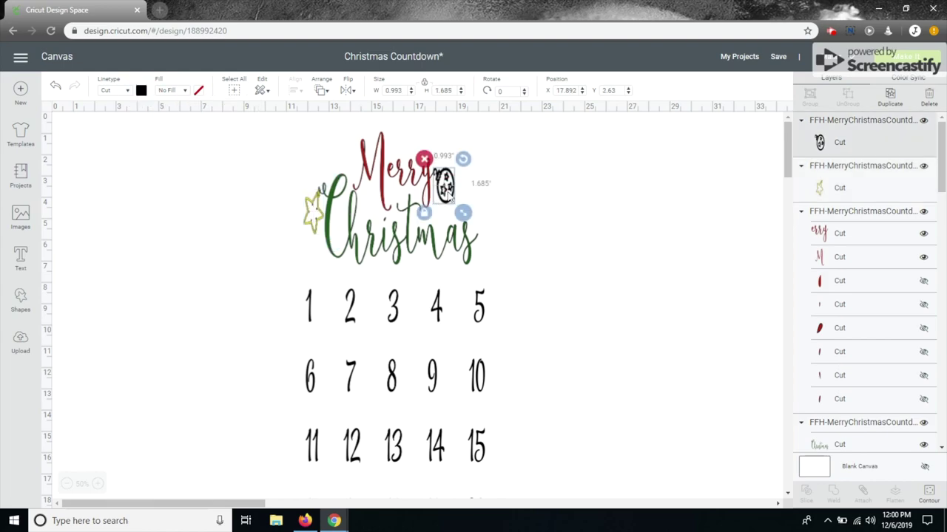
click(141, 90)
click(198, 133)
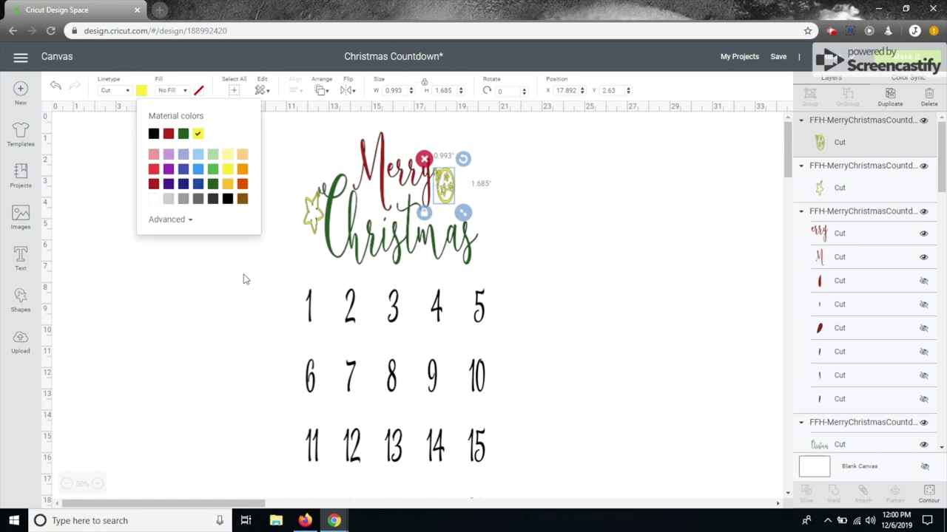
drag(245, 279, 510, 444)
- Box-select both digits of the 25 in the bottom row together
click(474, 406)
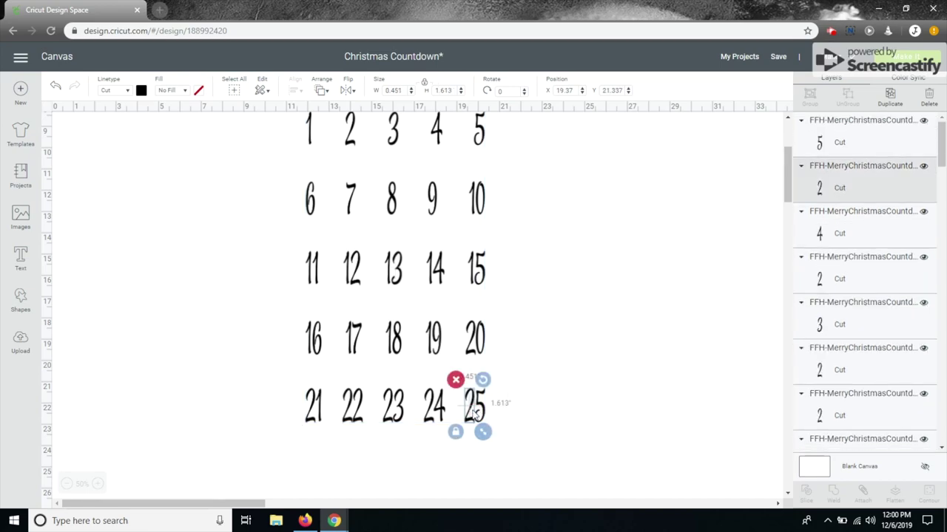
click(516, 416)
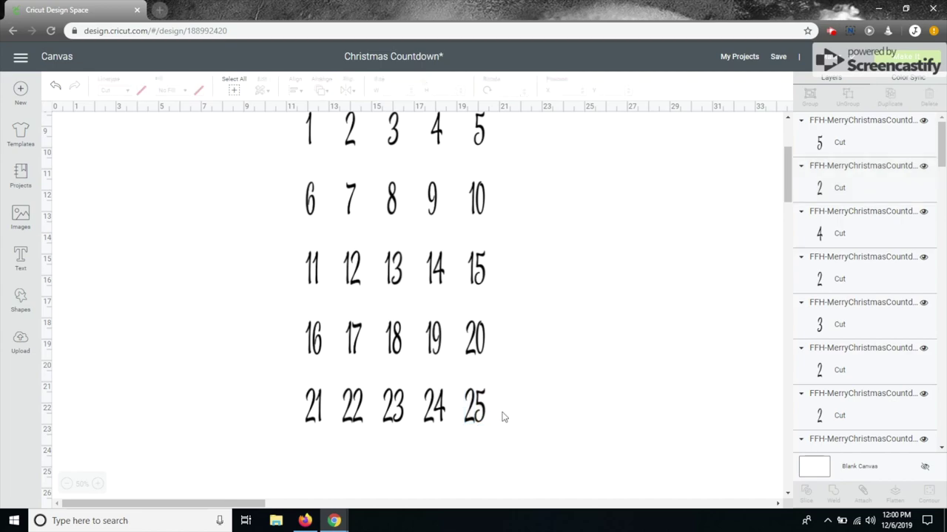
drag(498, 434, 451, 386)
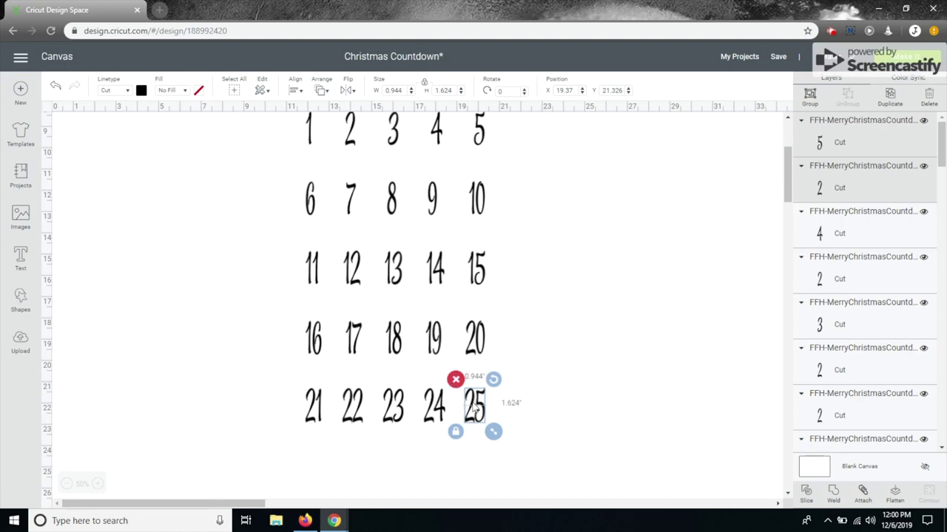
- Attach the two digits of 25 and colour them red
click(863, 492)
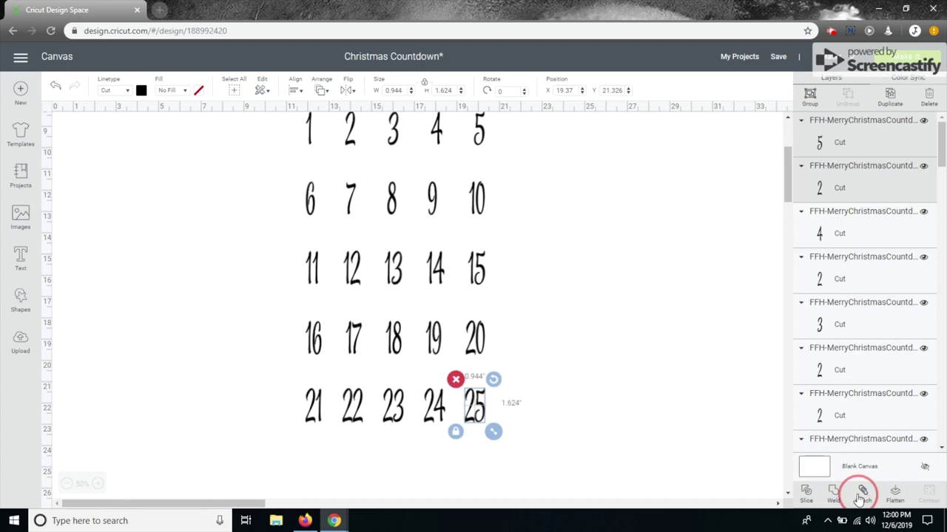
click(141, 91)
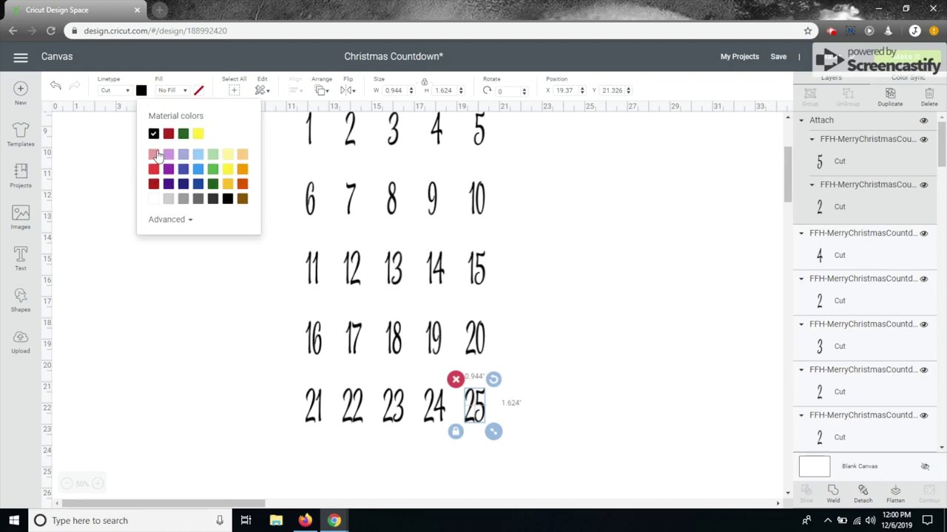
click(168, 136)
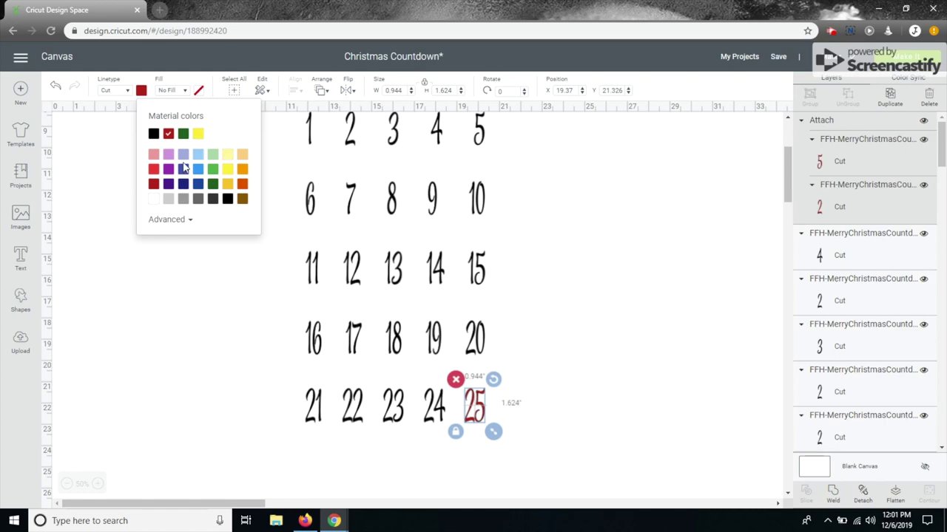
click(534, 463)
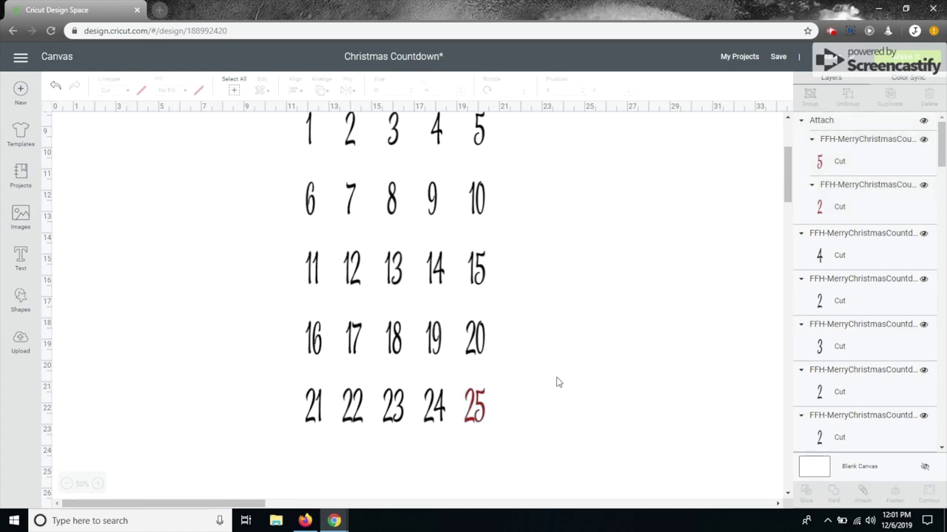
- Hide the red 25 from the canvas
scroll(502, 367, up, 5)
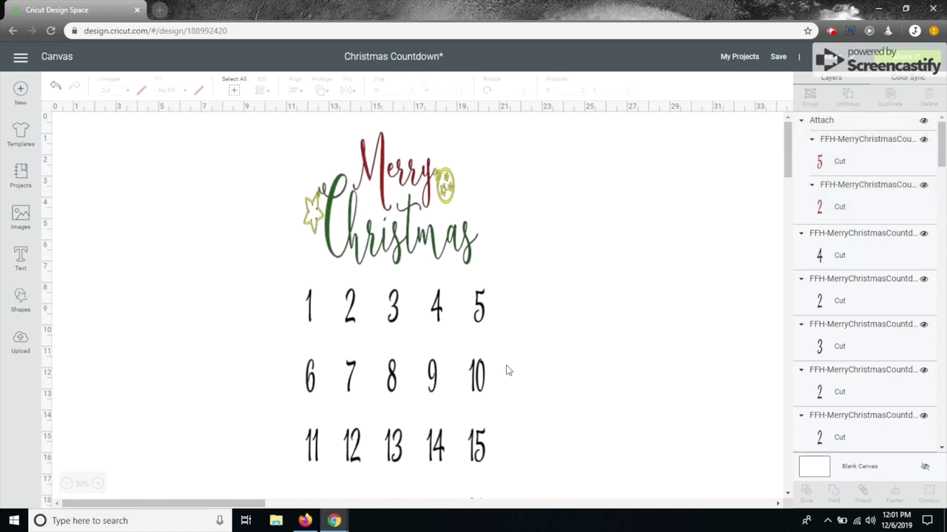
scroll(264, 266, down, 3)
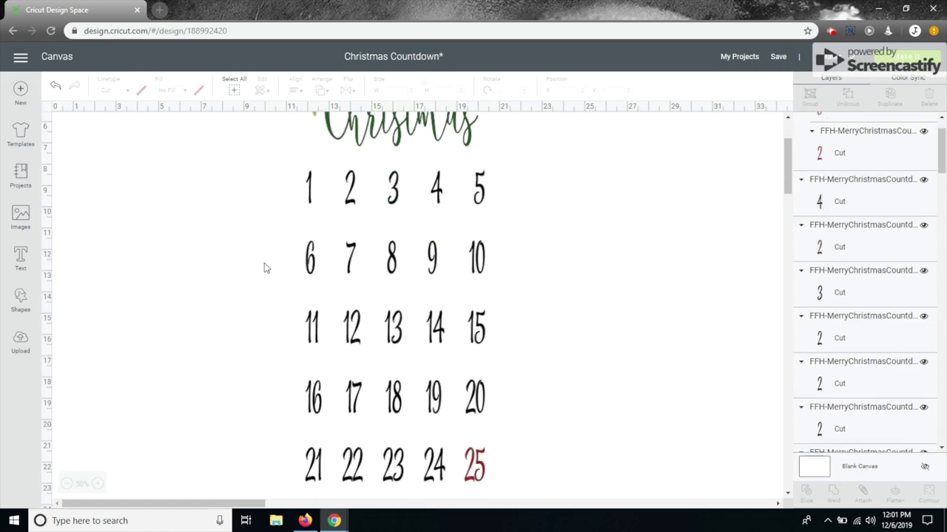
click(481, 463)
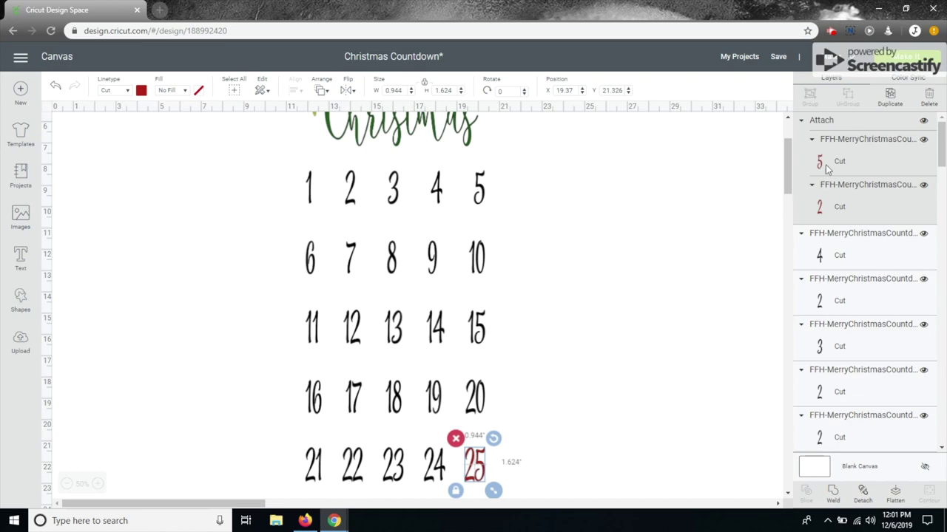
click(923, 120)
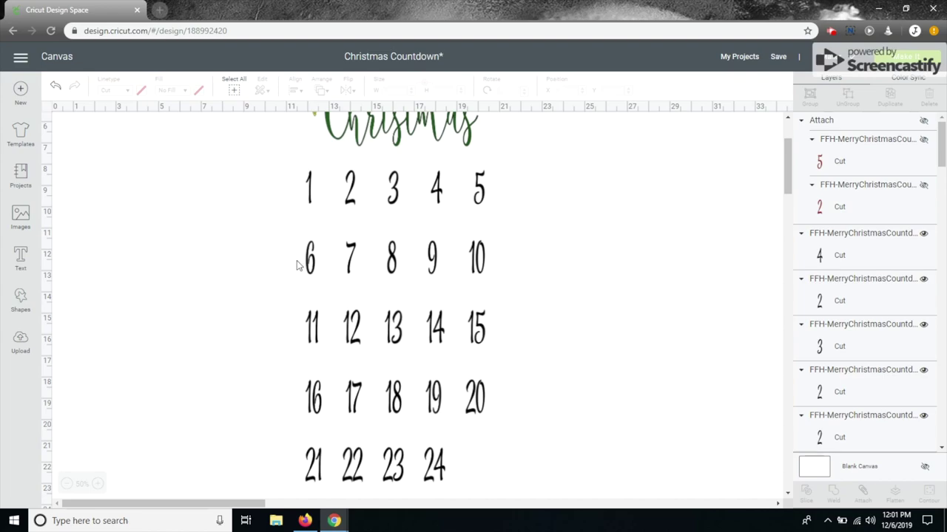
- Attach the numbers 1 through 24 together as one piece
drag(278, 175, 481, 490)
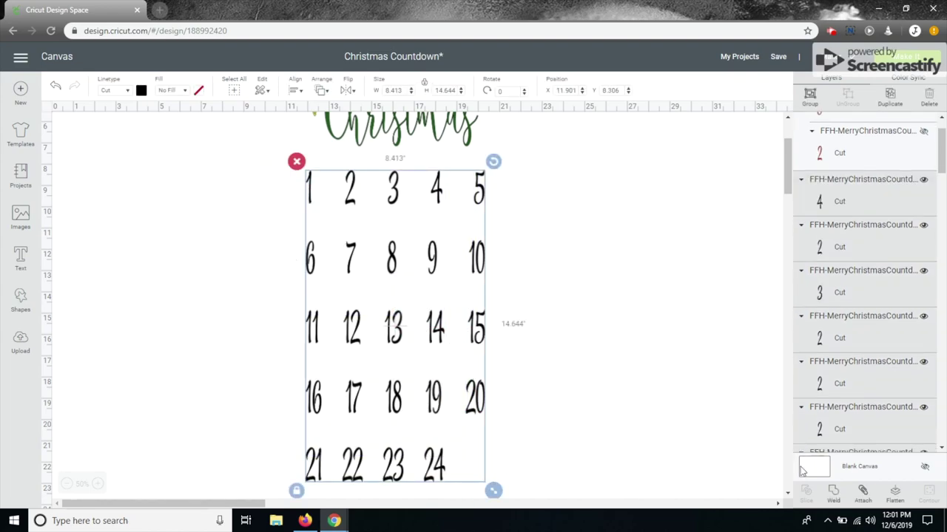
click(863, 494)
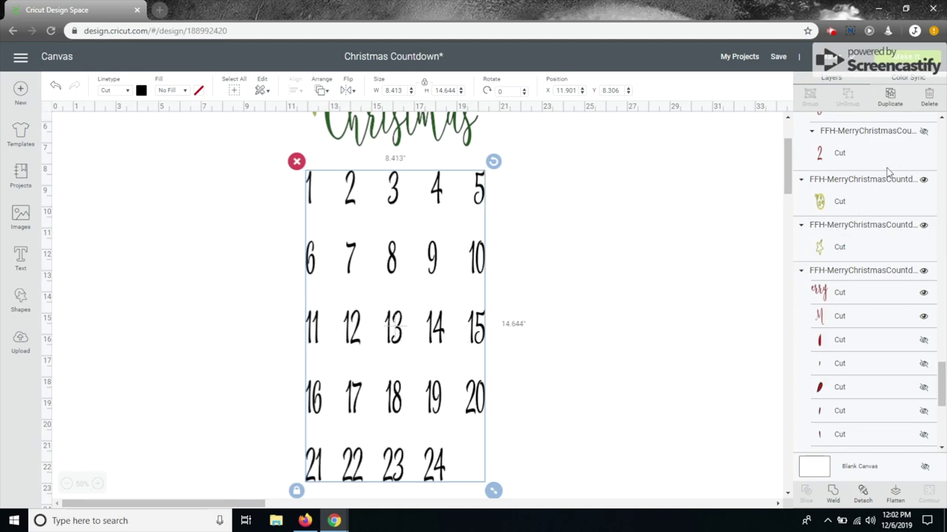
scroll(885, 173, up, 2)
- Unhide the red 25 and send the design to the cutting mats with Make It
click(923, 125)
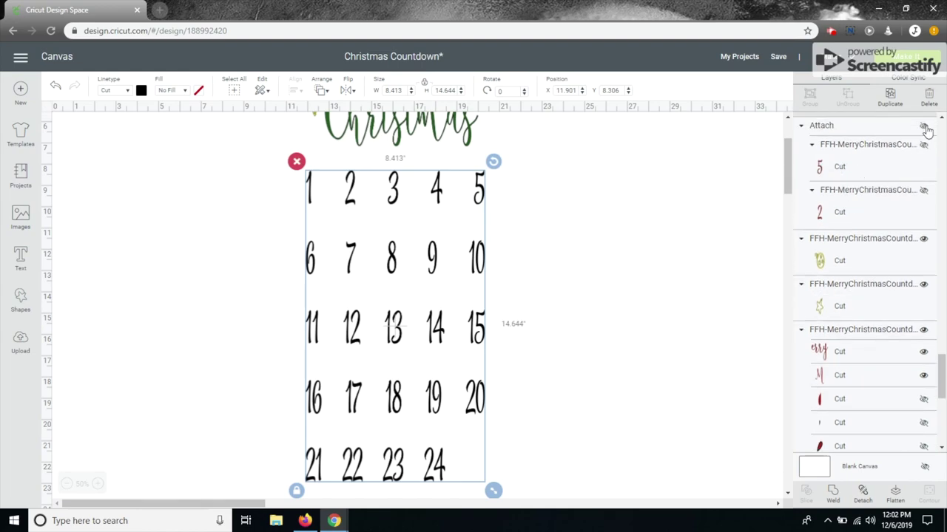
scroll(497, 429, up, 3)
scroll(492, 429, down, 2)
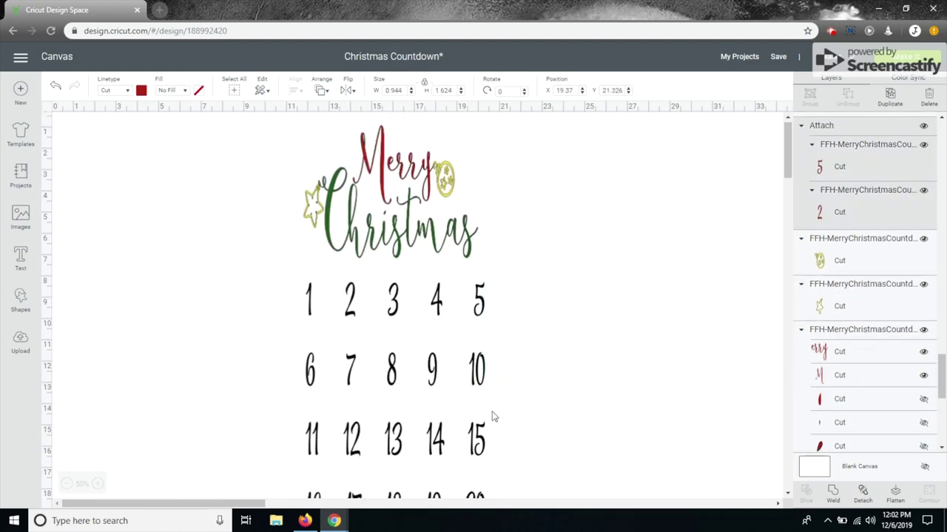
click(490, 412)
scroll(491, 407, down, 3)
scroll(488, 347, up, 1)
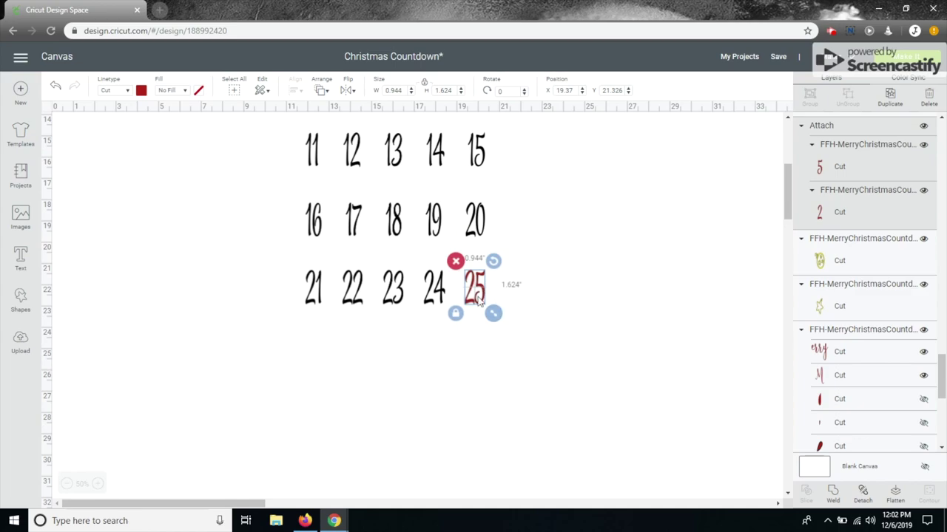
scroll(571, 345, up, 4)
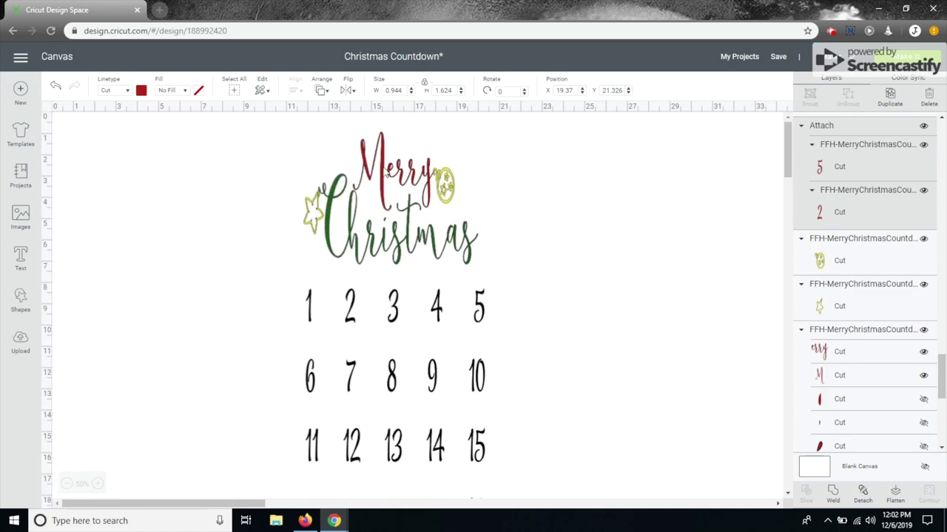
click(527, 278)
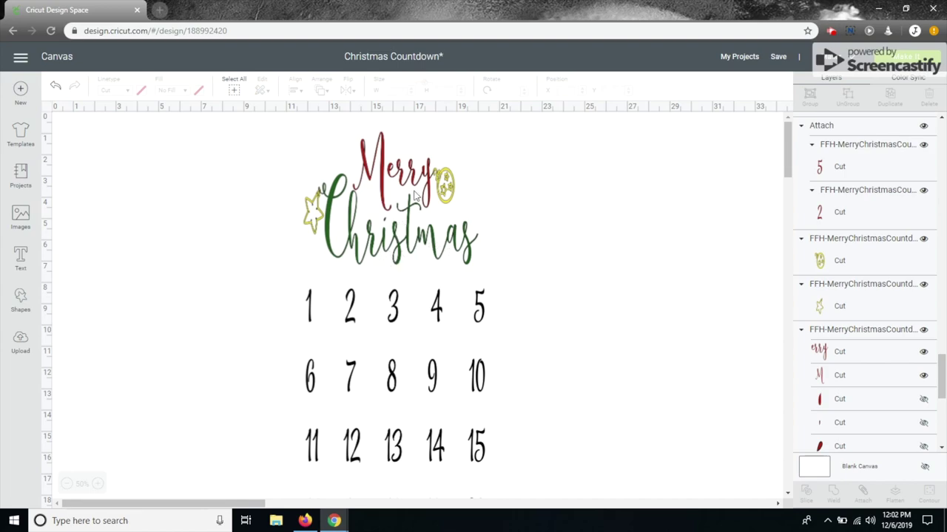
click(927, 57)
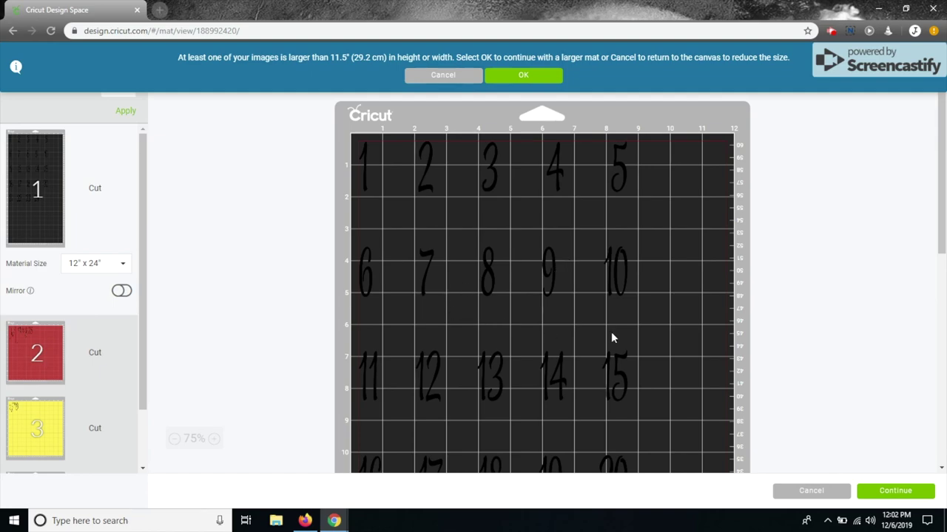
- On the red mat, move the 25 to sit below Merry
scroll(597, 338, down, 1)
scroll(565, 333, down, 3)
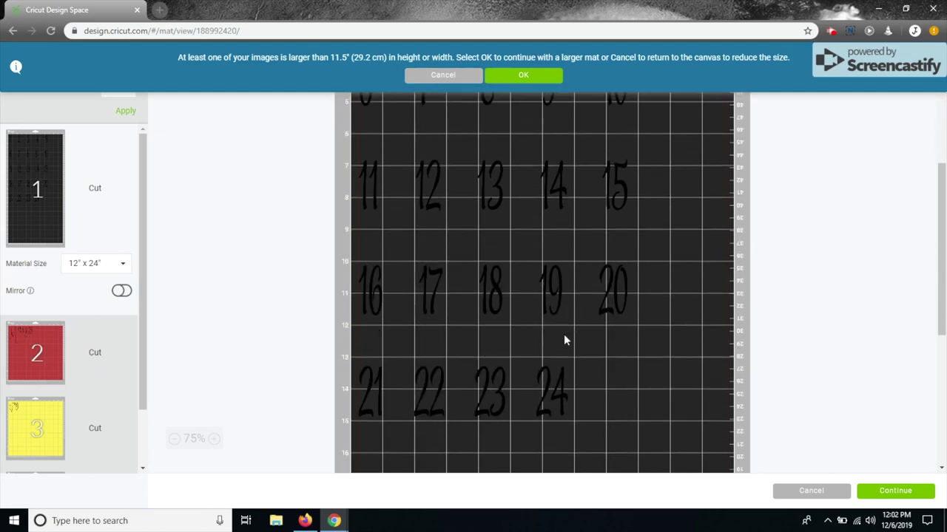
click(50, 357)
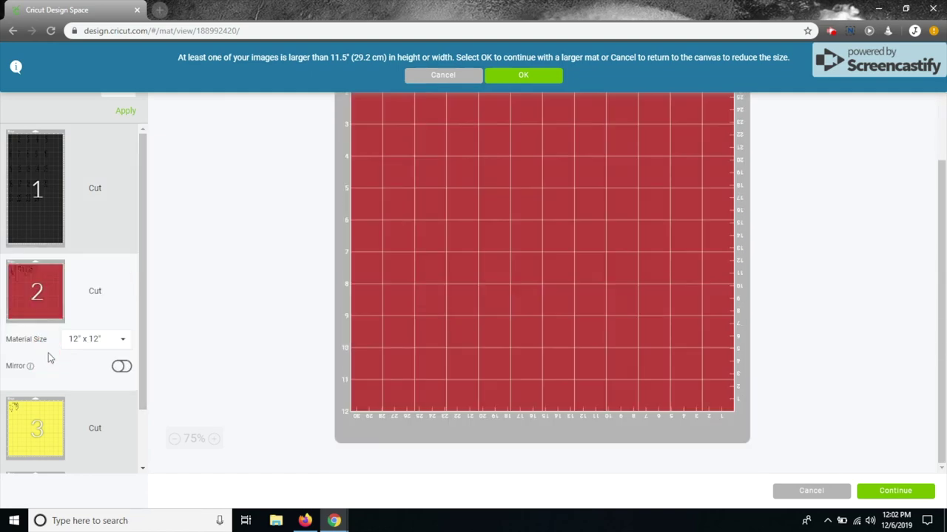
scroll(455, 265, up, 2)
scroll(455, 265, up, 1)
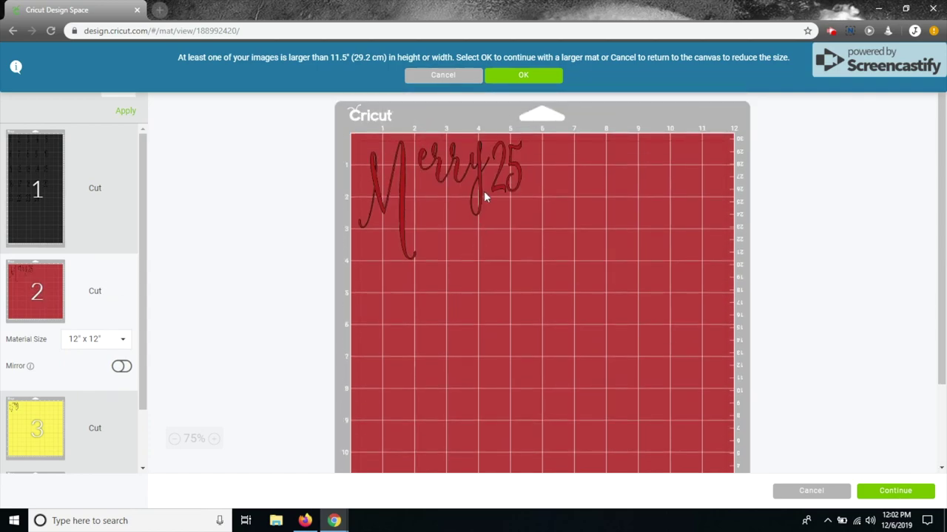
drag(511, 178, 448, 234)
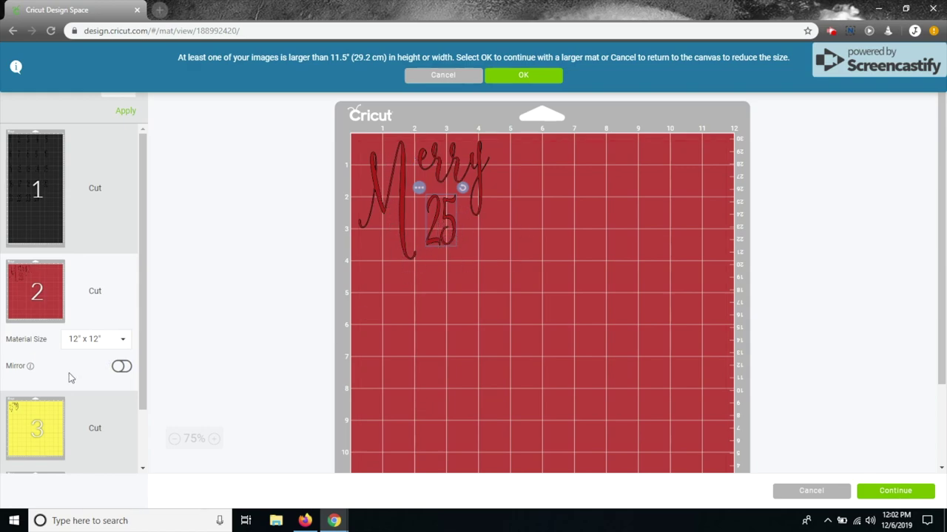
- Nudge the ornament right on the yellow mat and accept the 12" x 24" numbers mat
click(41, 424)
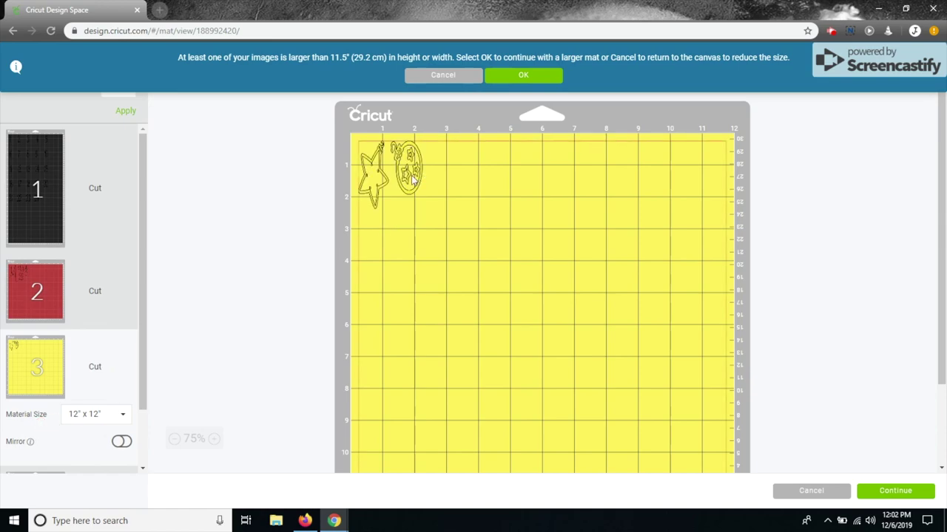
drag(413, 179, 421, 178)
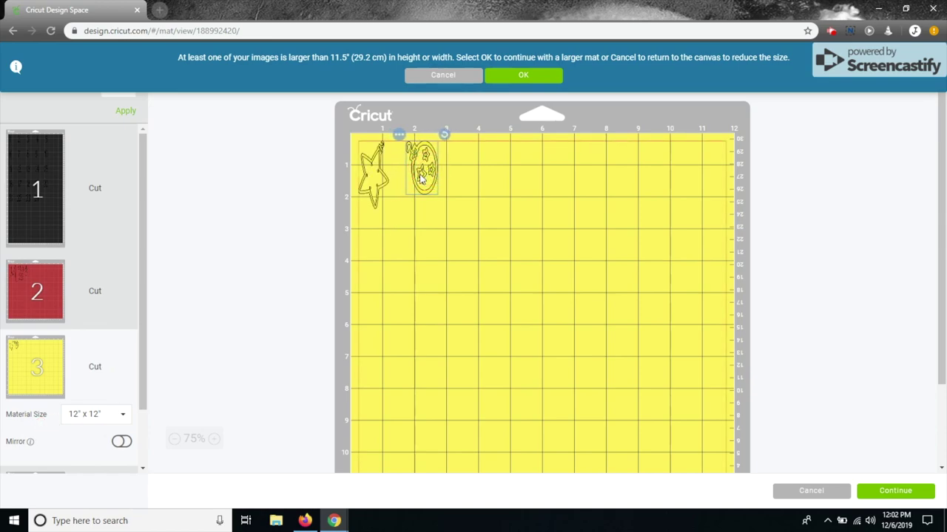
click(21, 218)
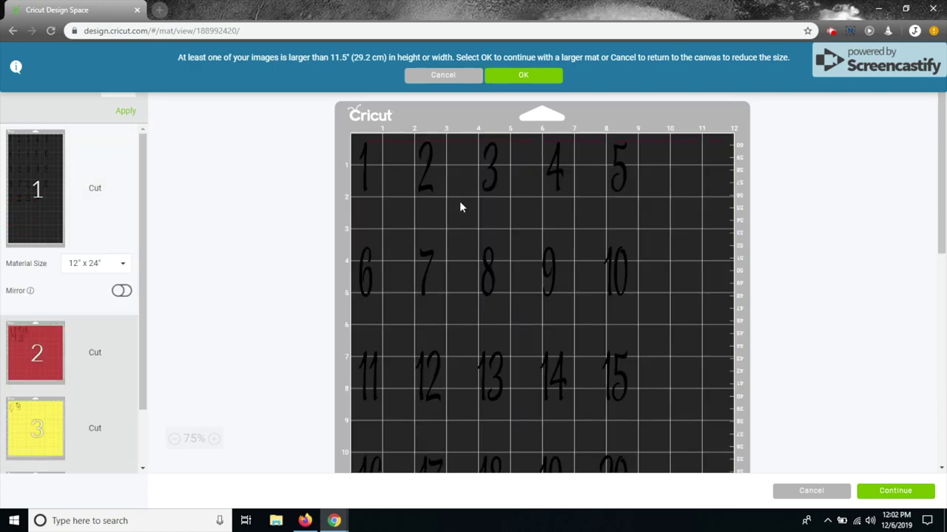
click(523, 74)
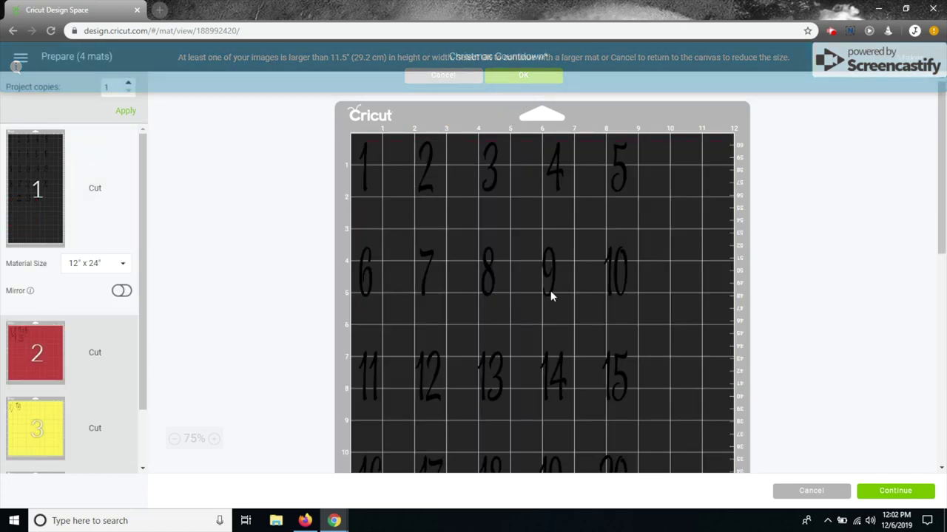